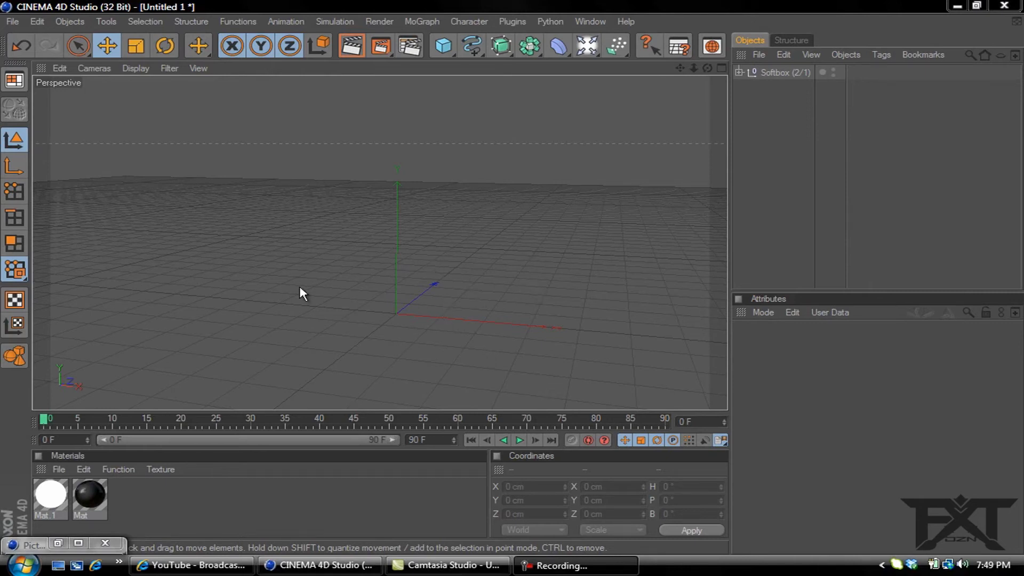
Step: Check the reference pillar render, then add a cube to the scene
left_click(58, 544)
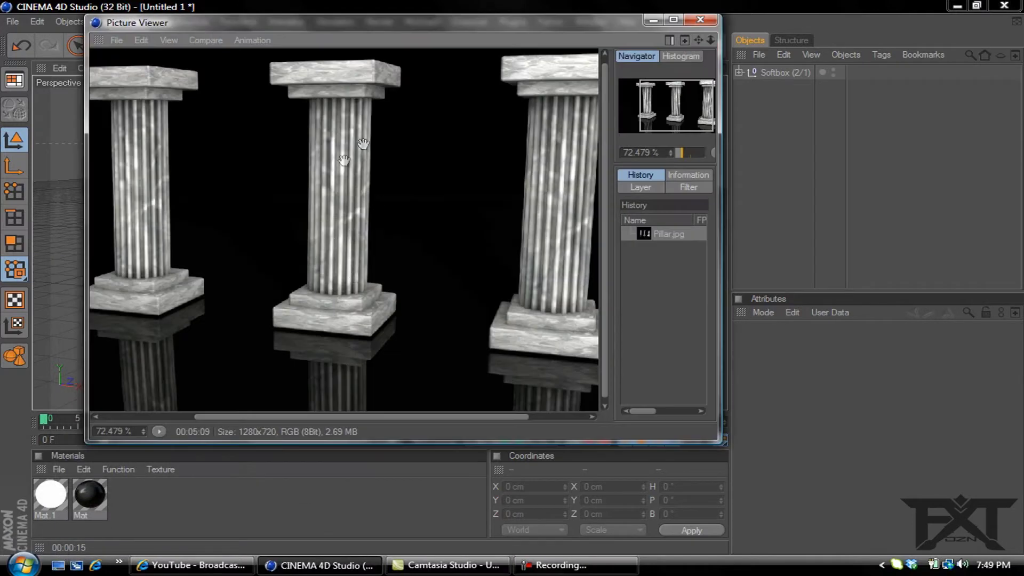
left_click(652, 21)
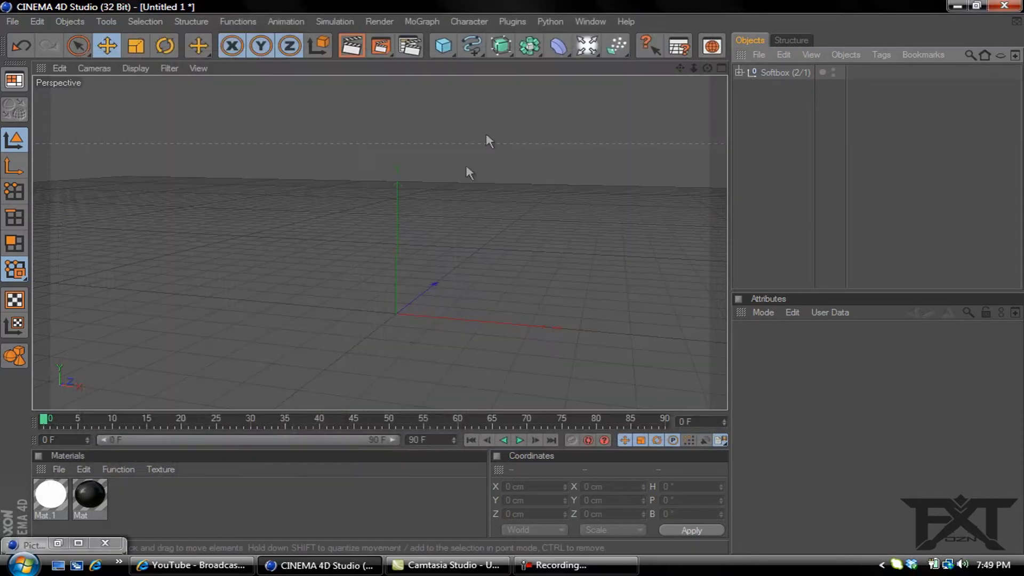
left_click(442, 46)
left_click(480, 62)
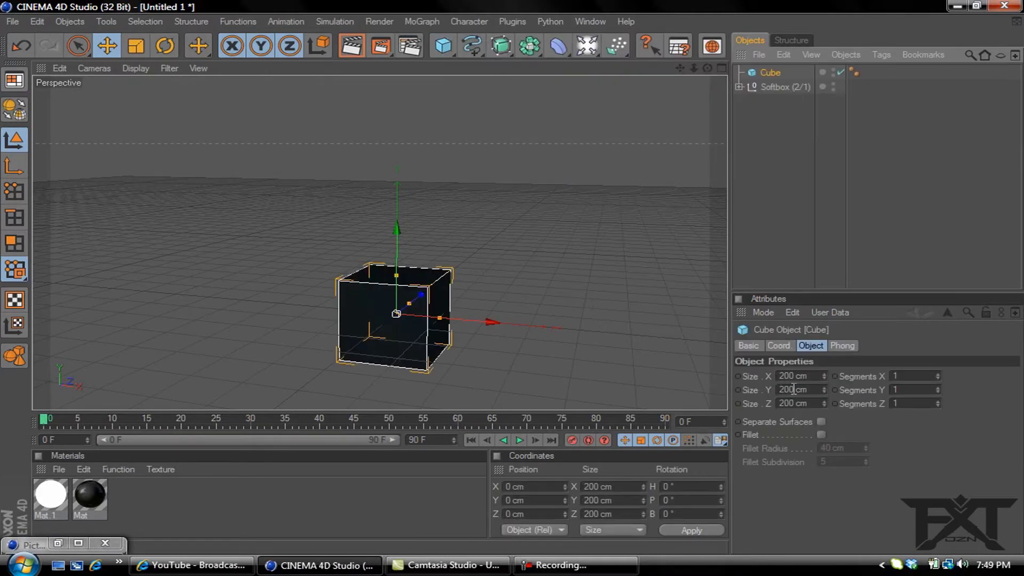
Step: Flatten the cube to 45 cm high with 4 cm filleted edges
left_click_drag(794, 390, 773, 390)
type("45")
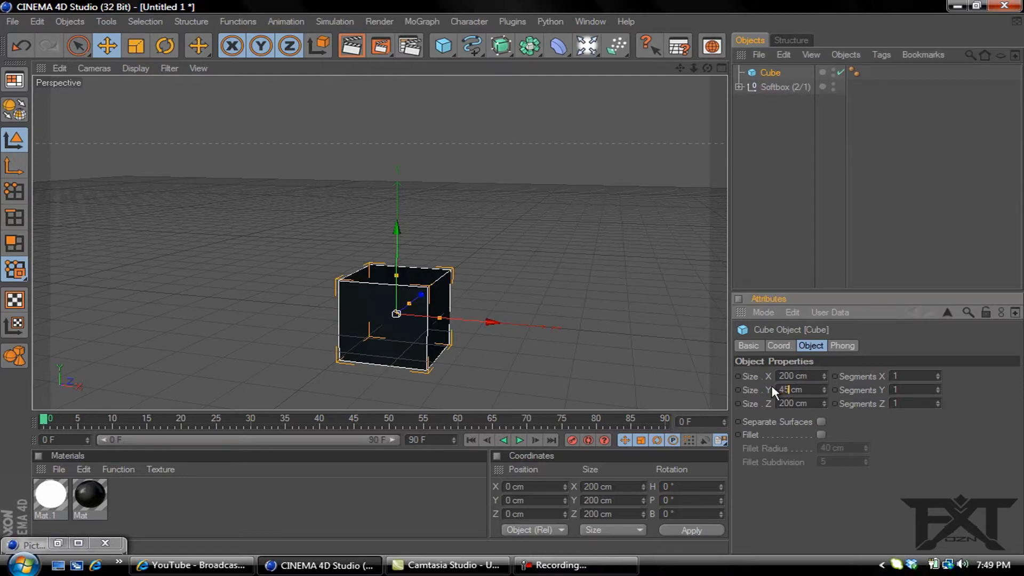
left_click(821, 434)
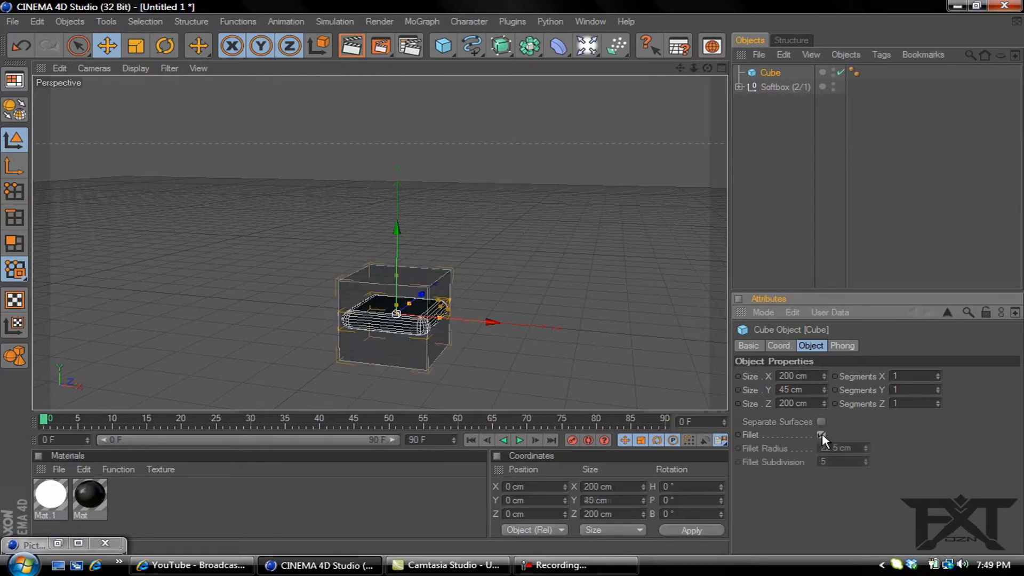
left_click_drag(840, 448, 797, 456)
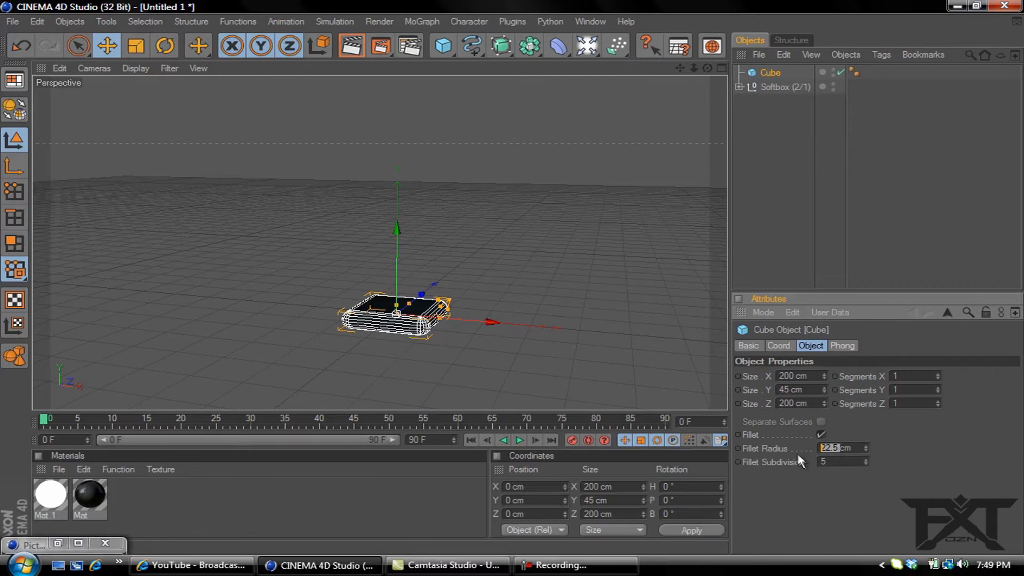
type("4")
key("Return")
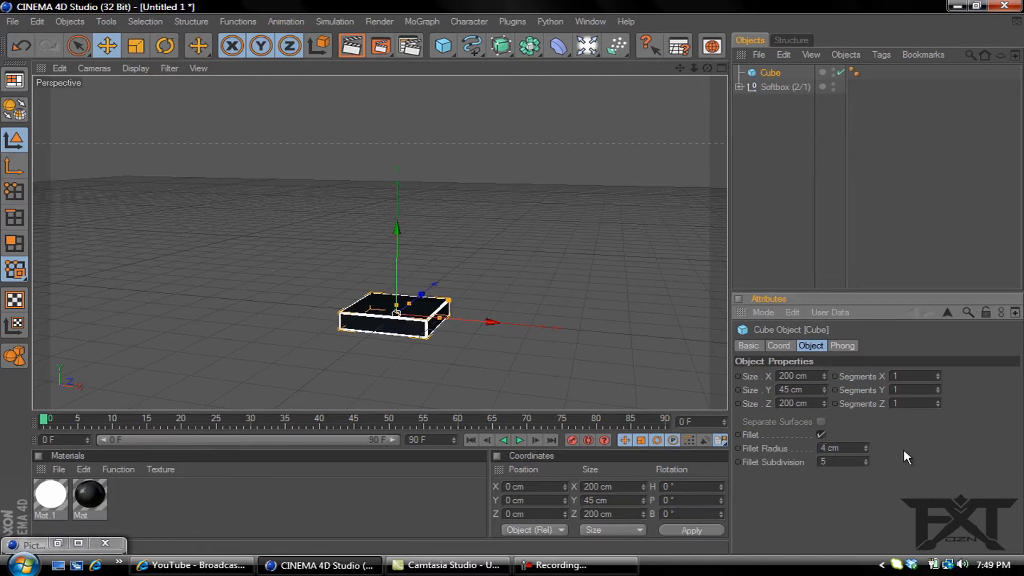
Step: Add a second cube sized 150 × 45 × 150 cm
left_click(443, 48)
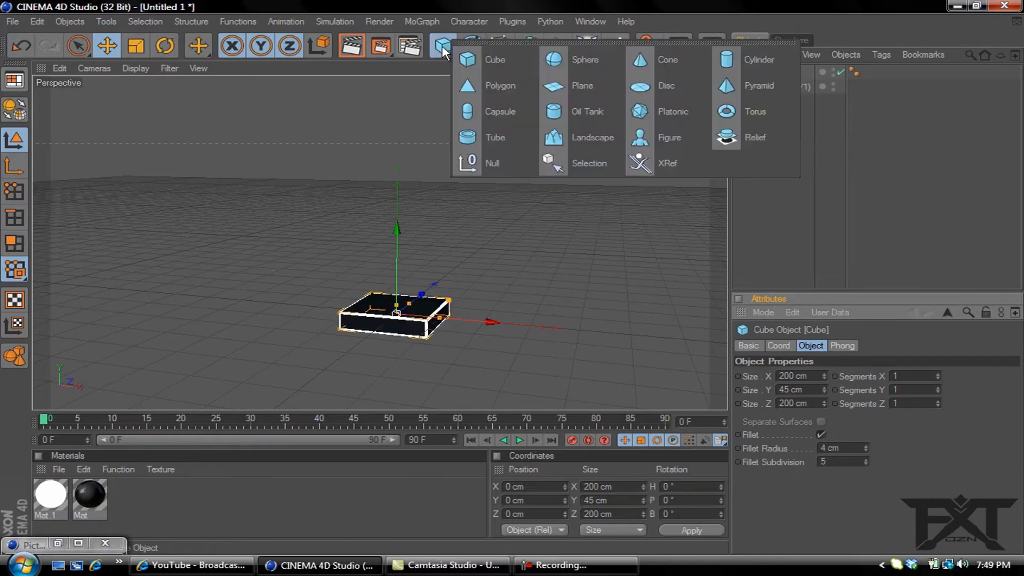
left_click(495, 59)
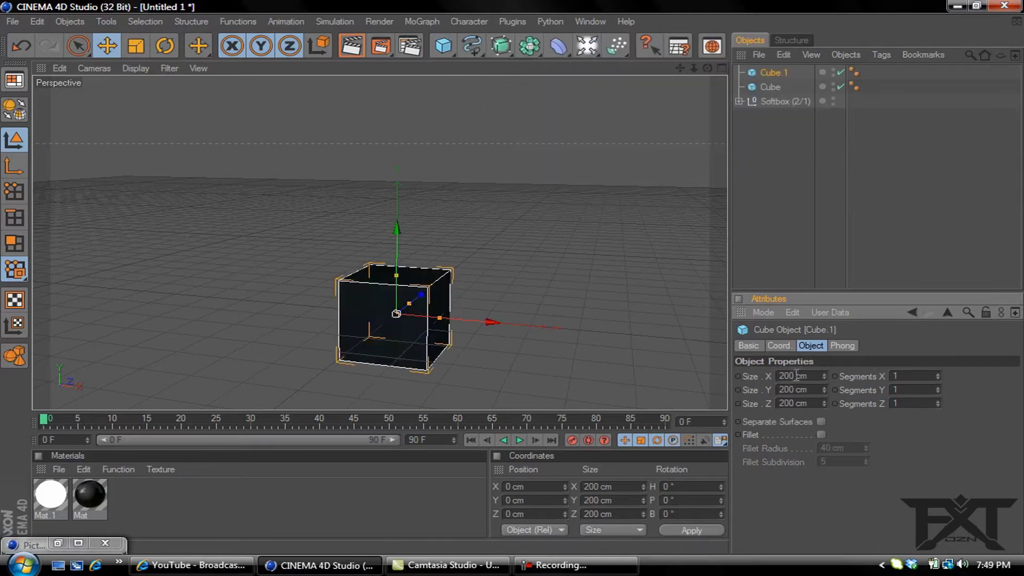
left_click_drag(794, 376, 776, 376)
type("15")
key("Return")
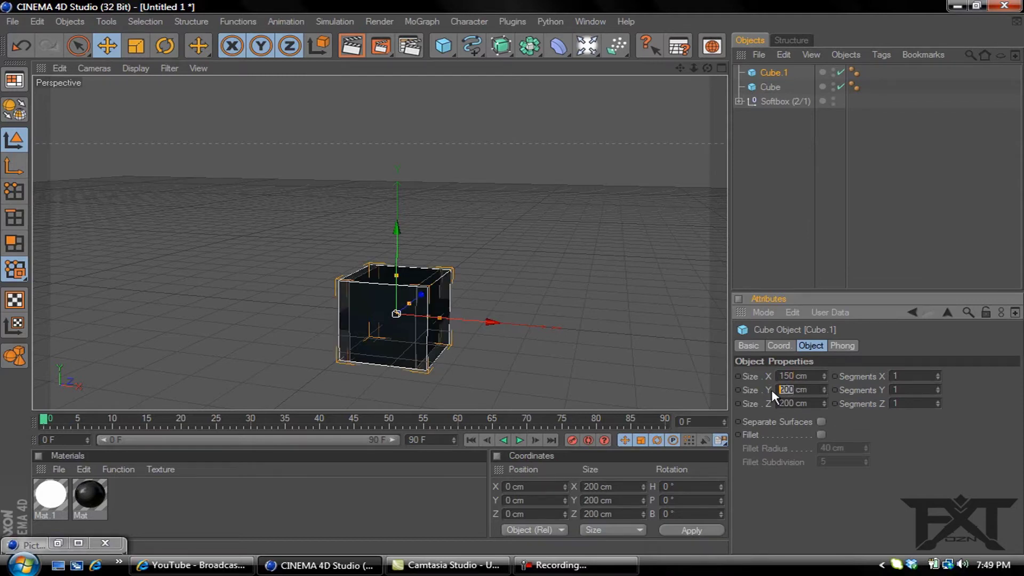
left_click_drag(792, 390, 777, 390)
type("45")
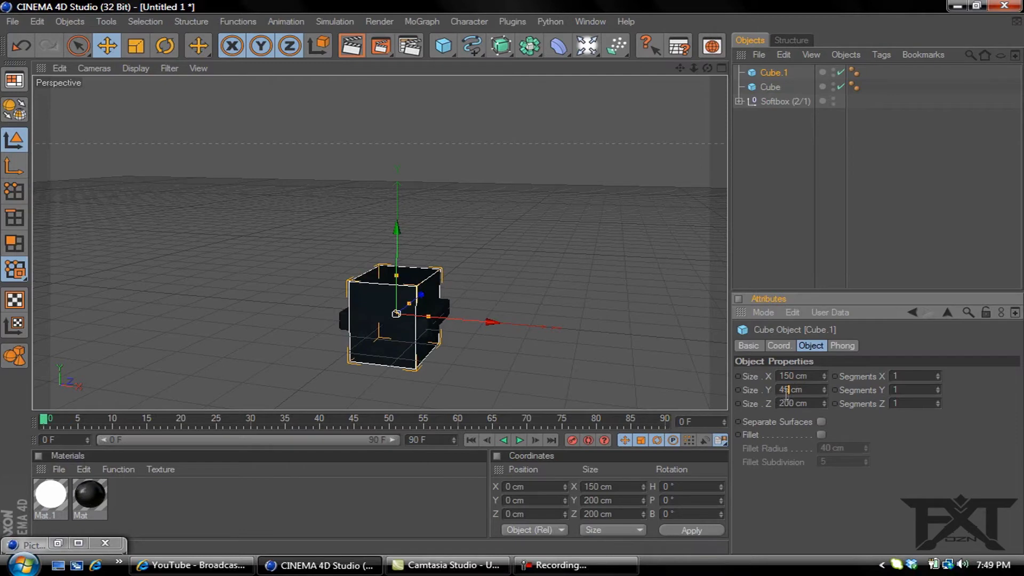
key("Return")
left_click_drag(793, 404, 759, 406)
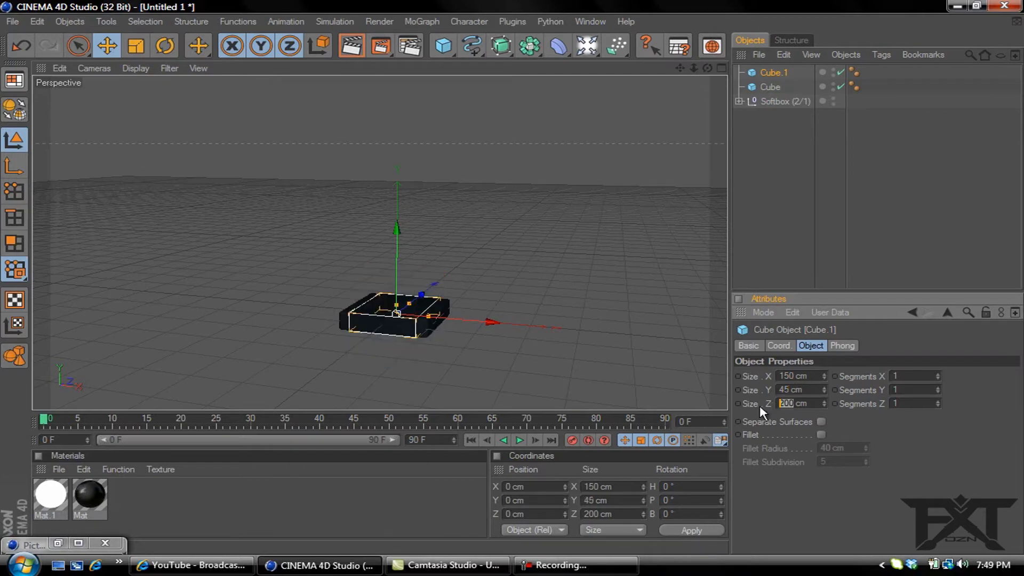
type("15")
type("0")
Step: Give the second cube 4 cm fillets and raise it onto the base slab
left_click(820, 435)
double_click(841, 447)
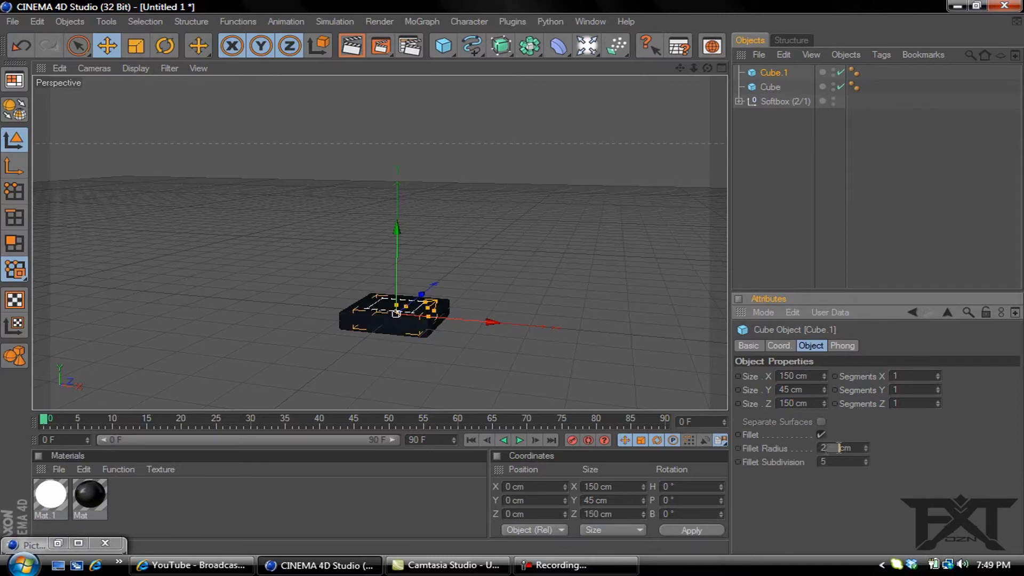
type("4")
key("Return")
left_click_drag(396, 254, 512, 276)
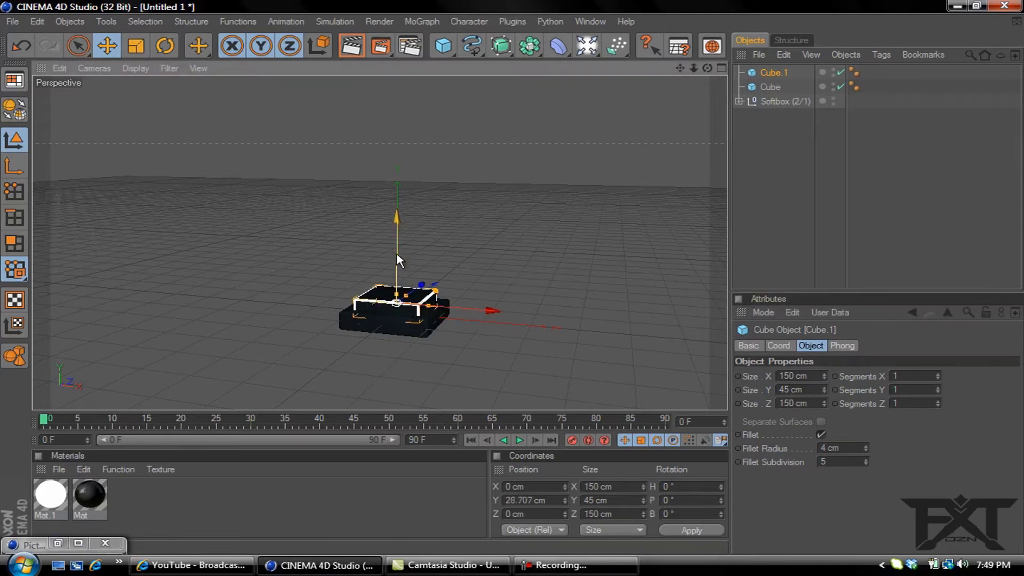
Step: Add a cogwheel spline lying flat on the XZ plane
left_click(470, 46)
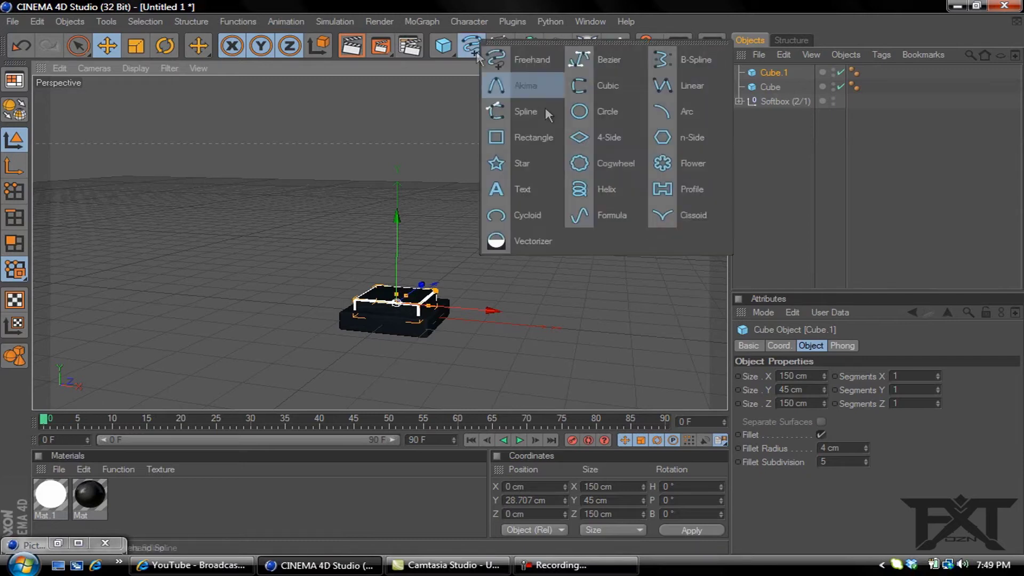
left_click(613, 164)
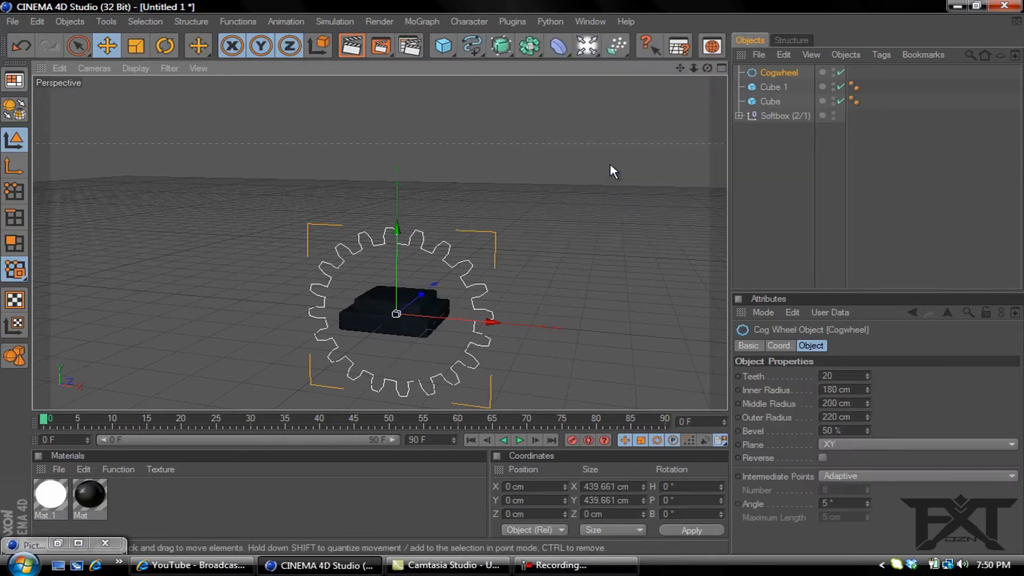
left_click(852, 445)
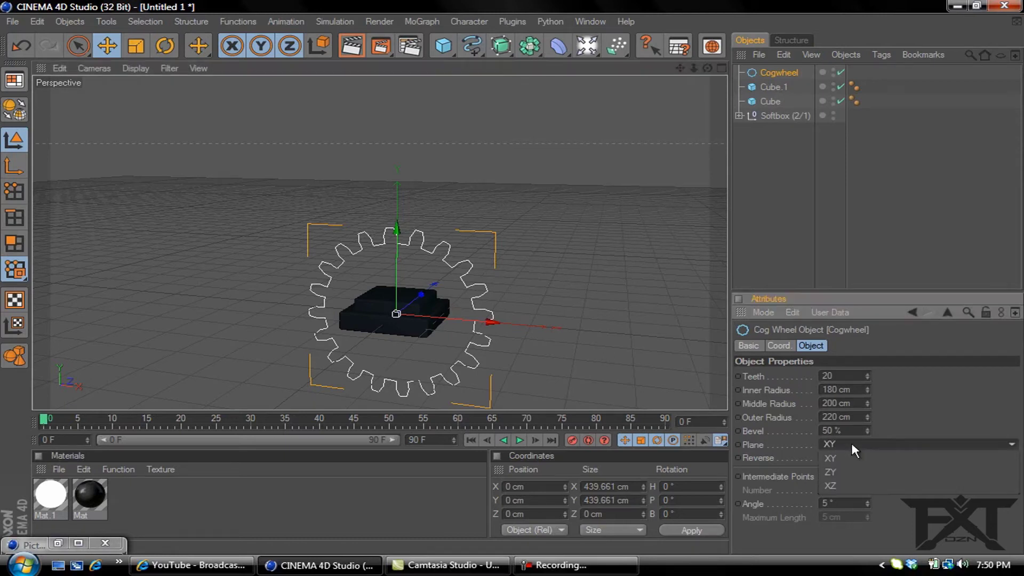
left_click(848, 486)
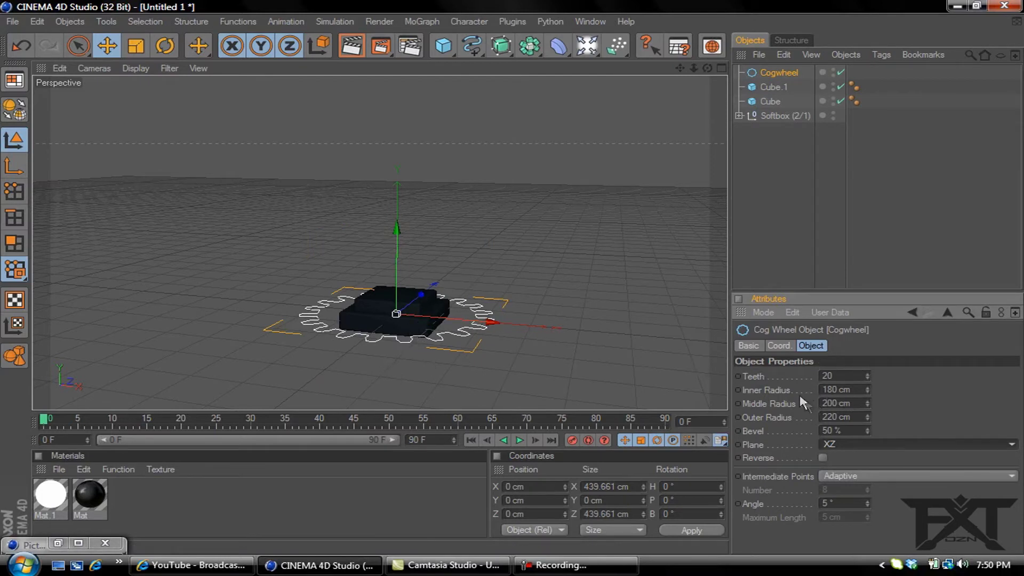
Step: Set the cogwheel's inner, middle and outer radii to 57, 58 and 60 cm
left_click_drag(835, 389, 810, 390)
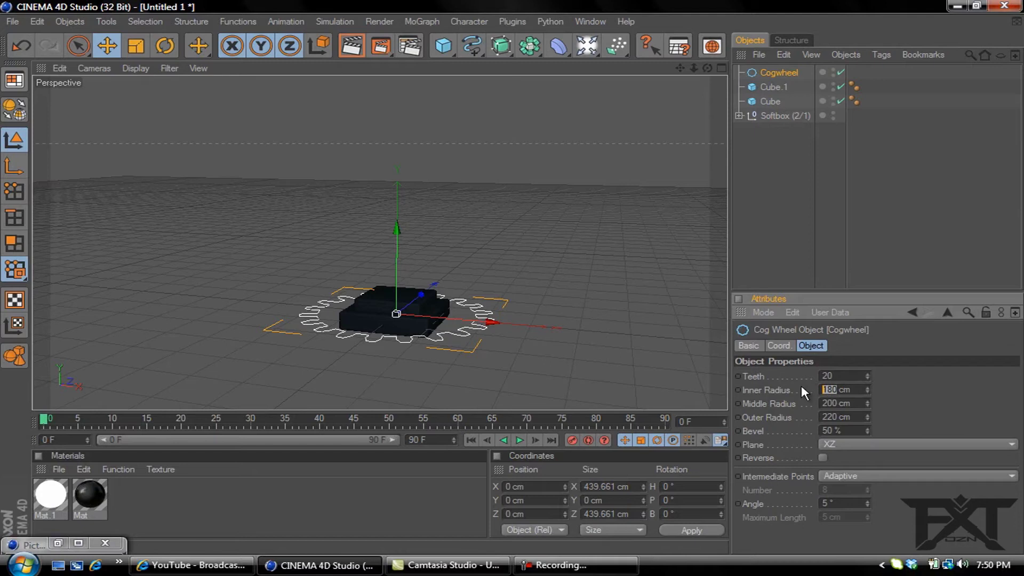
type("57")
left_click_drag(839, 402, 802, 406)
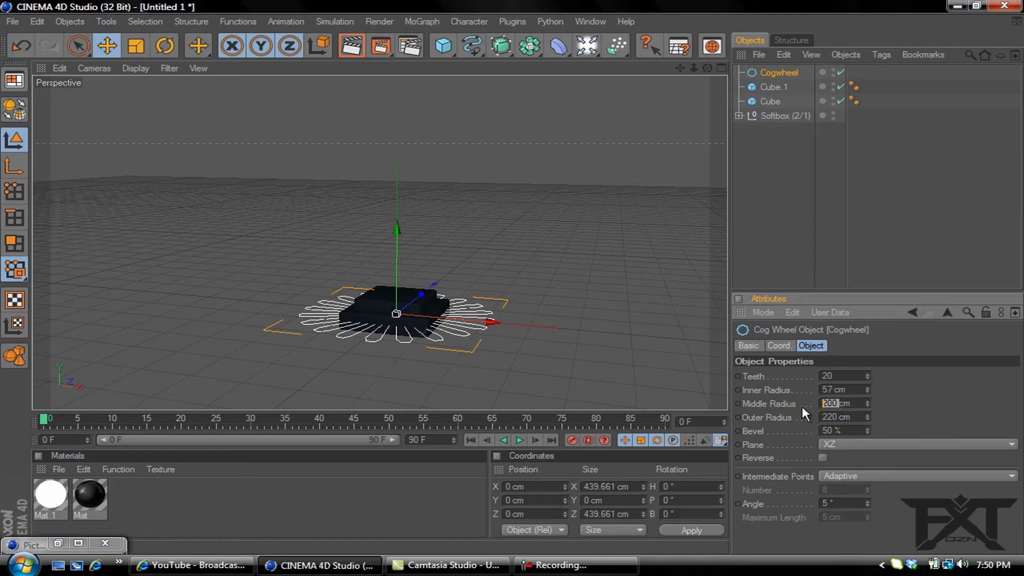
type("58")
left_click_drag(837, 416, 808, 426)
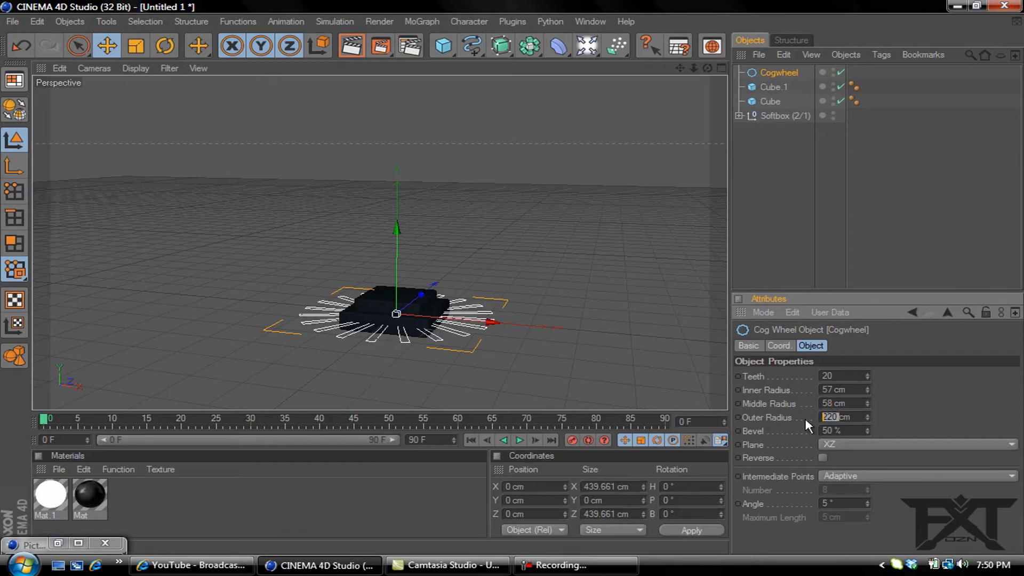
type("60")
key("Return")
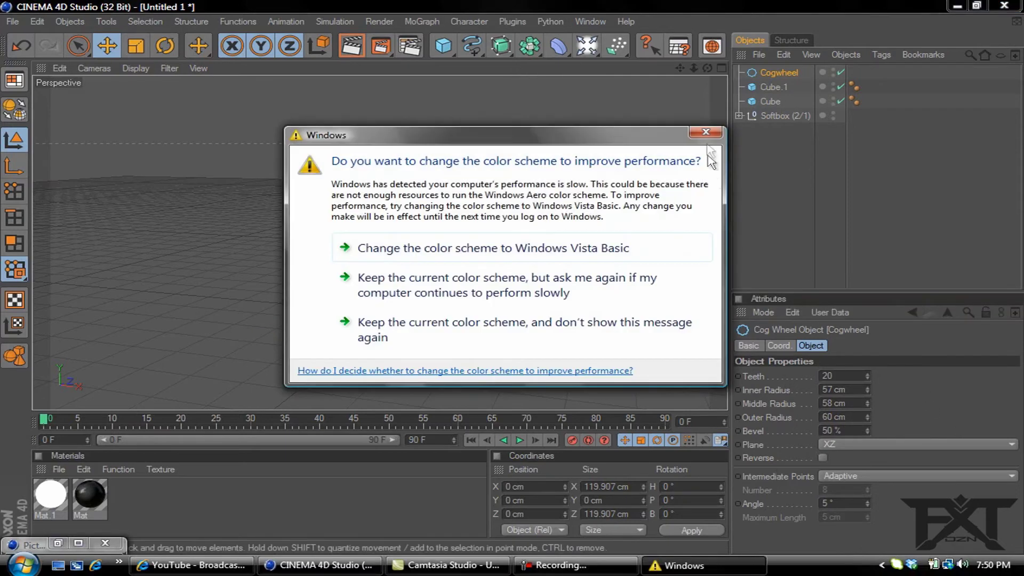
Step: Add an Extrude NURBS and make the cogwheel its child
left_click(704, 136)
left_click_drag(500, 45, 652, 67)
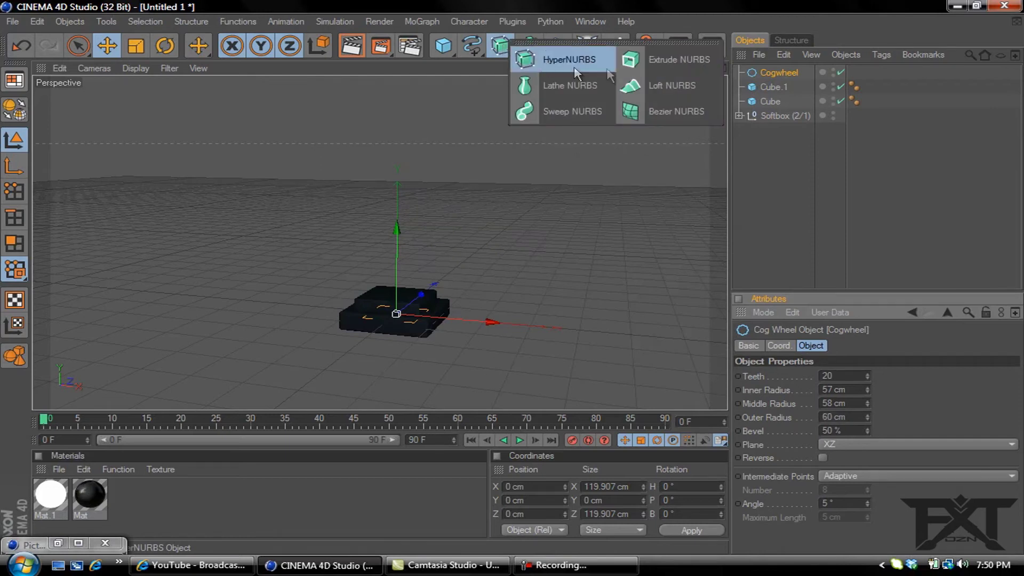
left_click(652, 66)
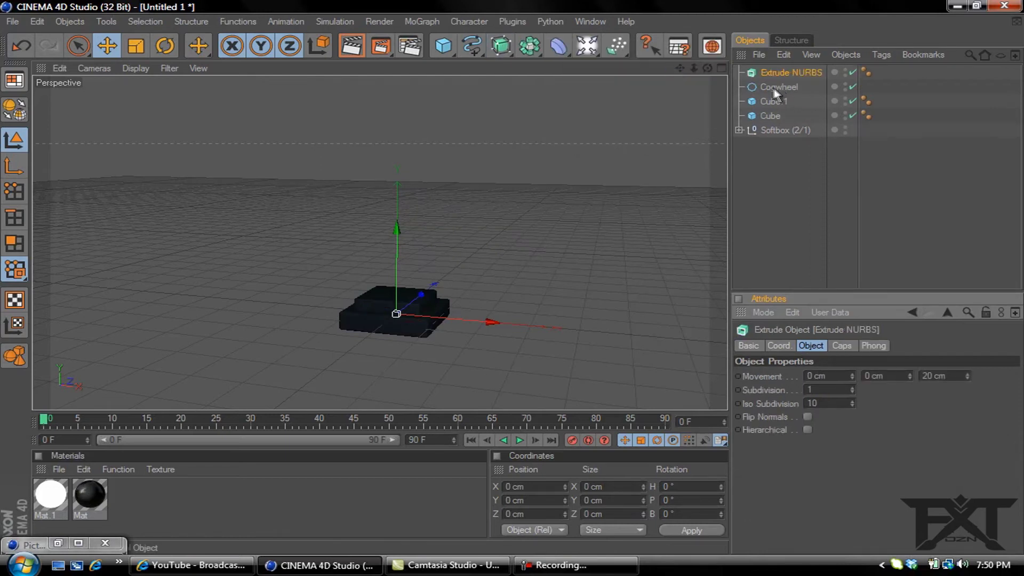
left_click_drag(775, 86, 787, 73)
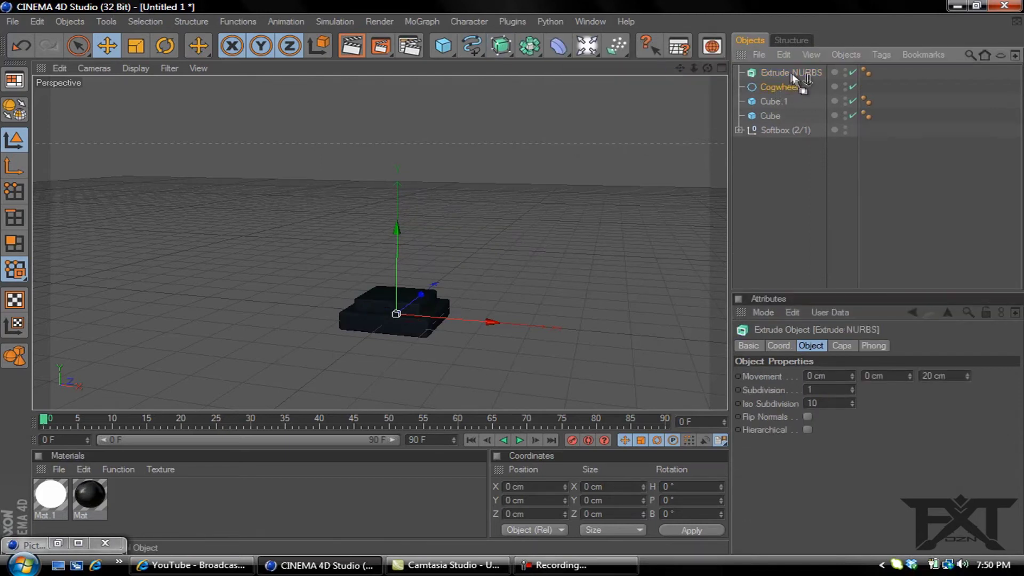
left_click_drag(788, 76, 790, 77)
left_click_drag(783, 73, 784, 73)
Step: Set the Extrude NURBS Y movement to 500 cm
left_click(783, 74)
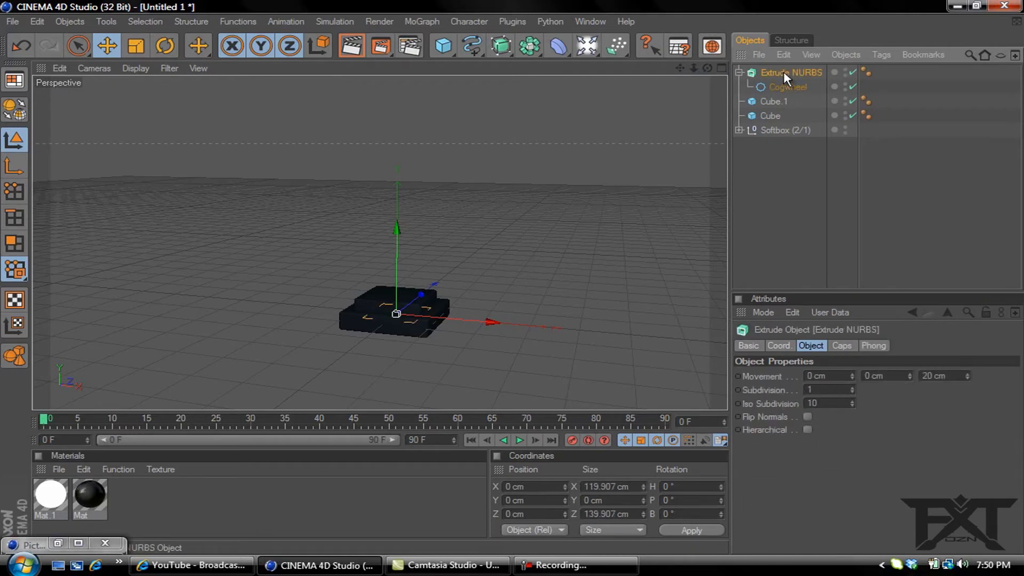
left_click(866, 375)
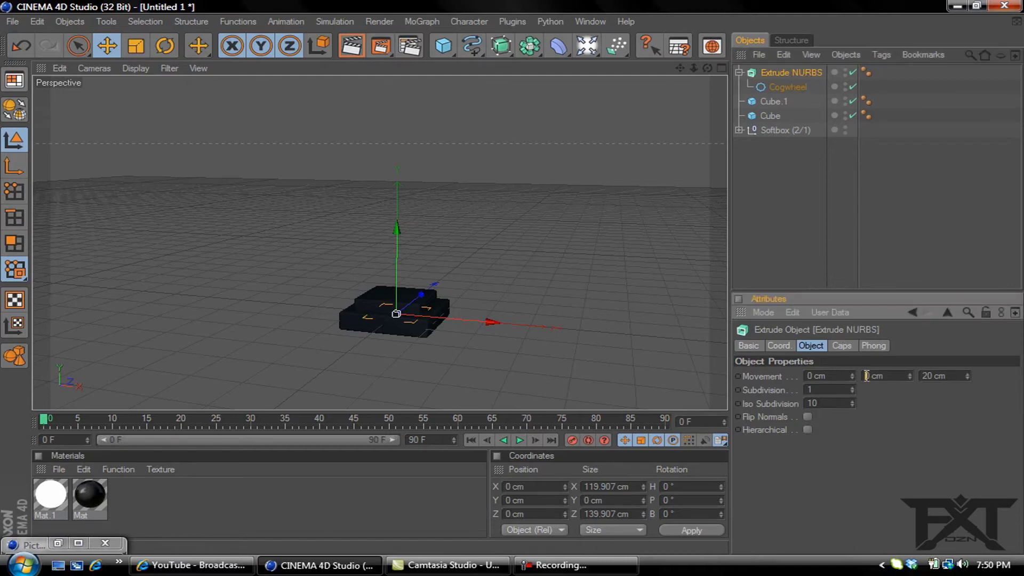
type("1")
type("0")
key("Return")
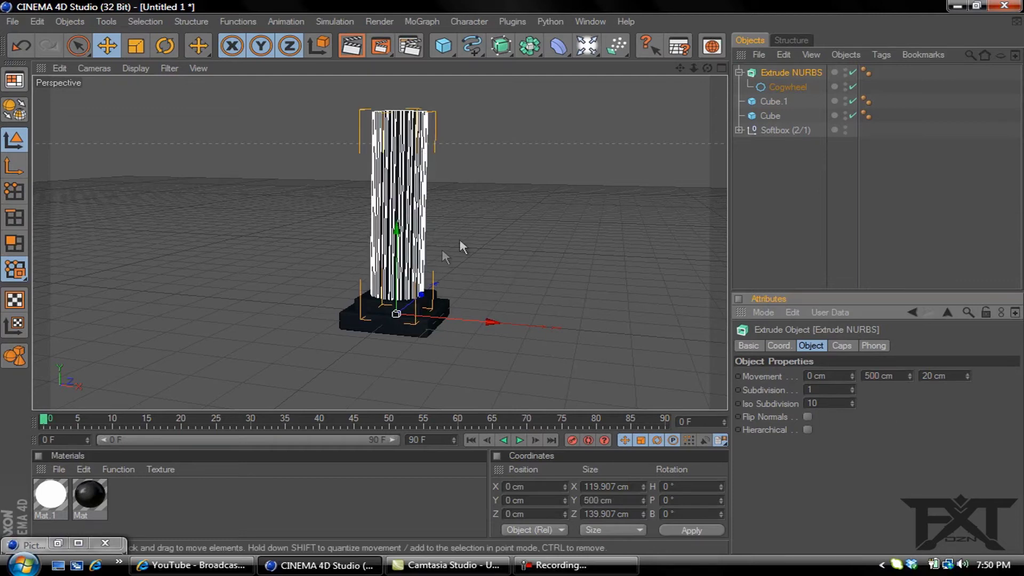
left_click(765, 115)
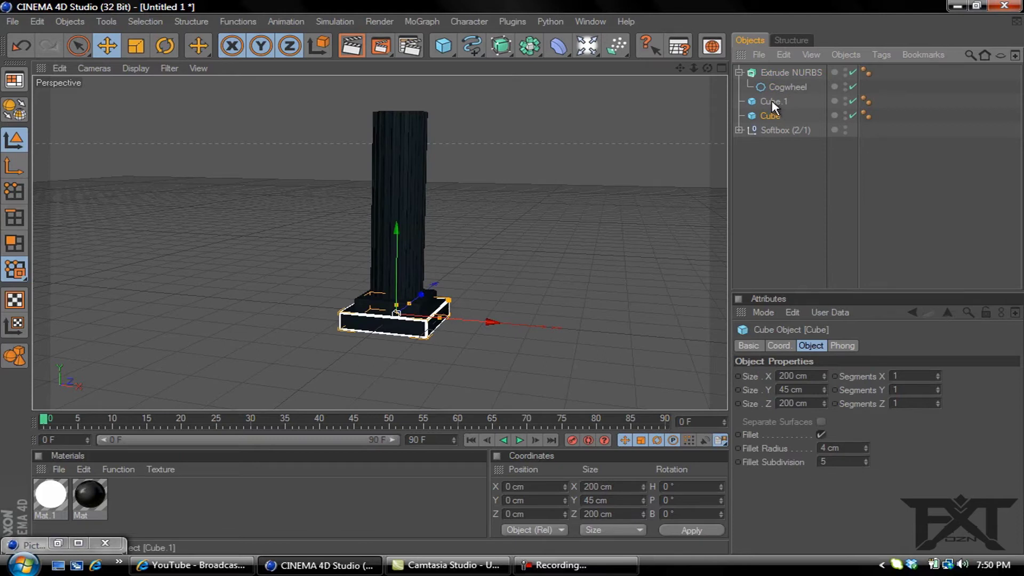
Step: Duplicate both base cubes and move the copies up toward the column top
left_click(772, 102, "ctrl")
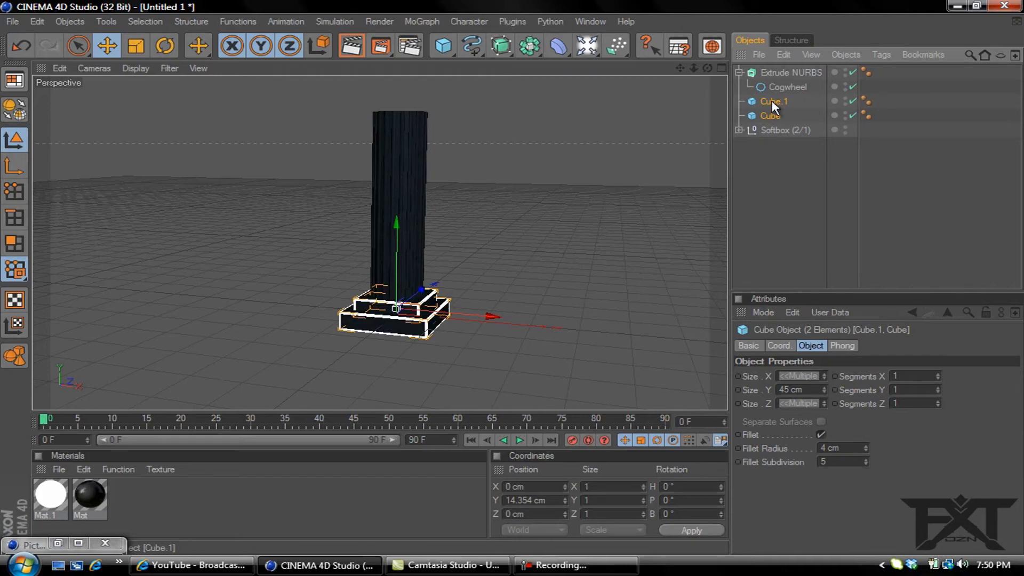
key("ctrl+c")
key("ctrl+v")
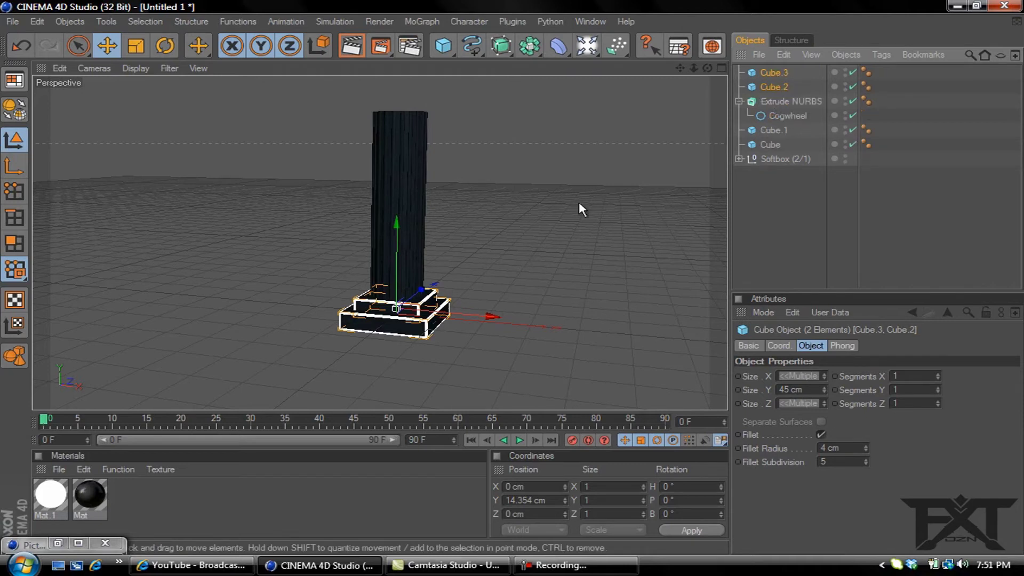
left_click_drag(393, 251, 514, 282)
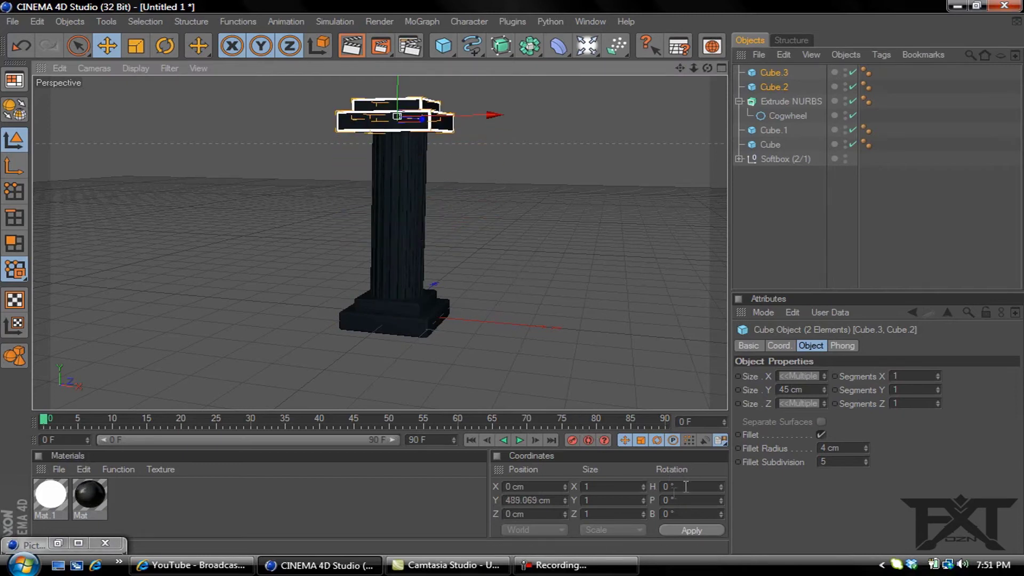
Step: Flip the copies 180° and raise them onto the top of the shaft
left_click(663, 499)
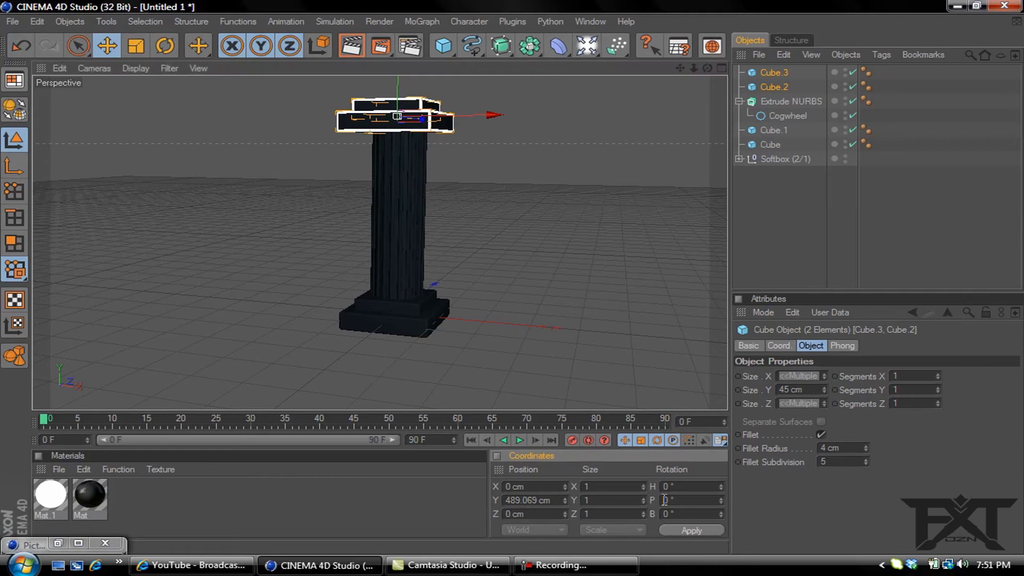
double_click(664, 501)
type("180")
left_click(691, 529)
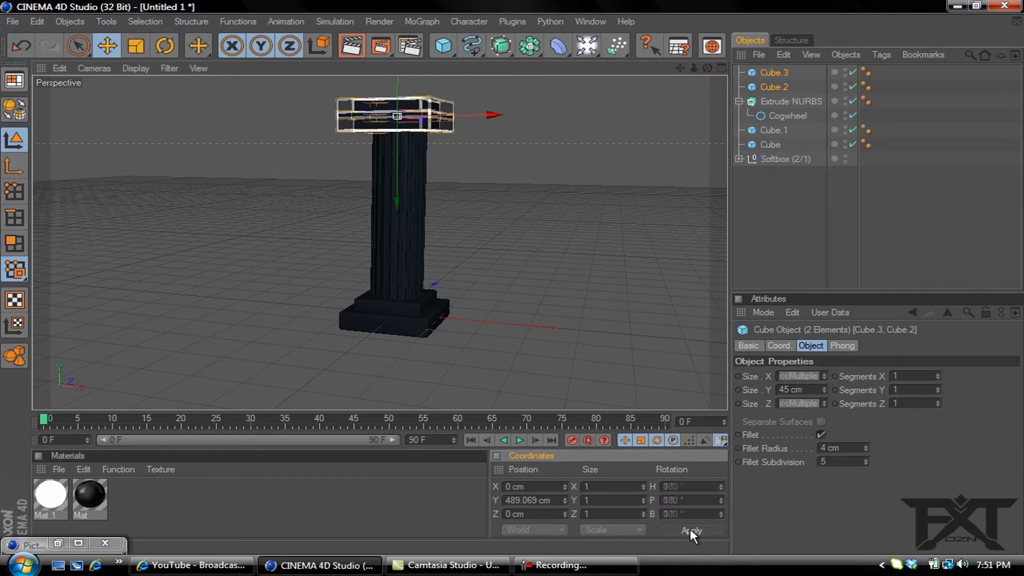
left_click_drag(397, 192, 513, 282)
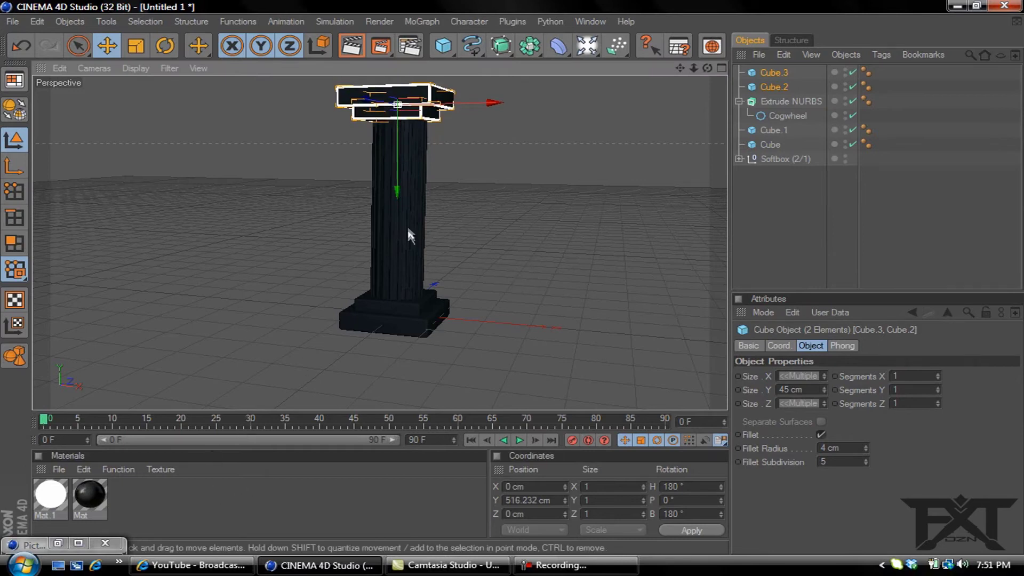
Step: Load the Marble 002 preset and apply it to both base blocks, shaft and capital
left_click(59, 470)
mouse_move(109, 421)
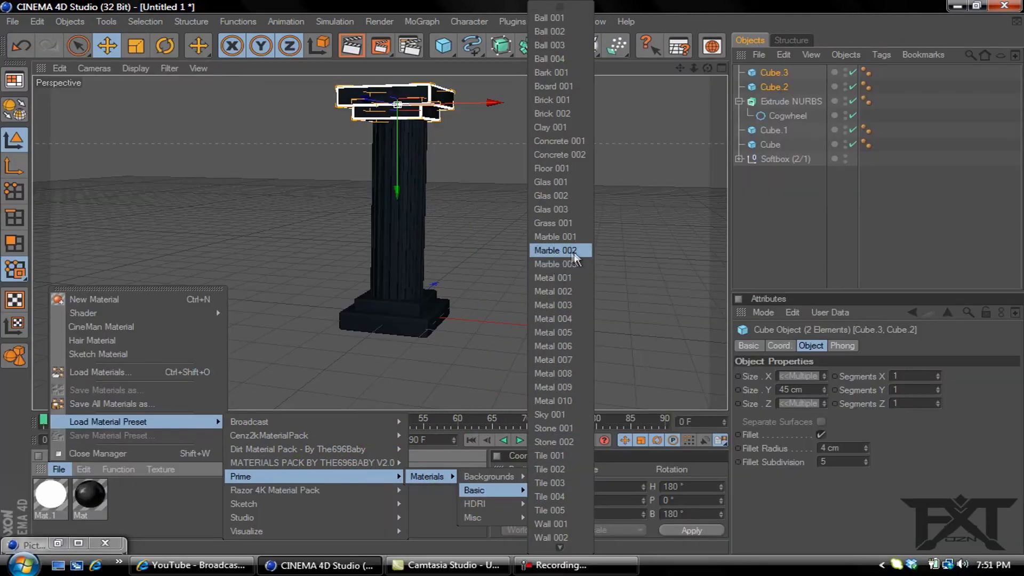
left_click(560, 250)
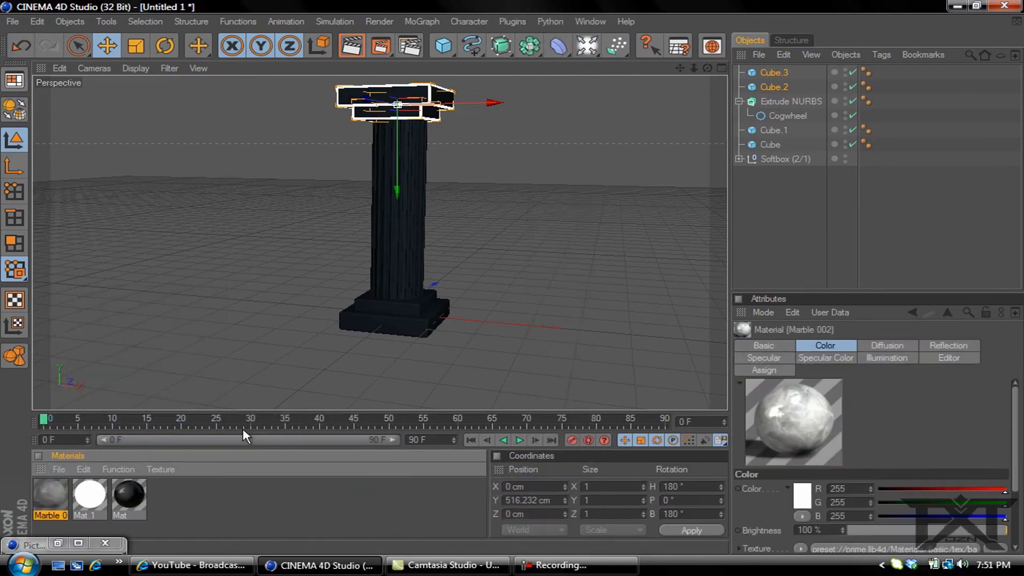
mouse_move(51, 498)
left_mouse_down()
mouse_move(357, 316)
mouse_move(380, 318)
left_mouse_up()
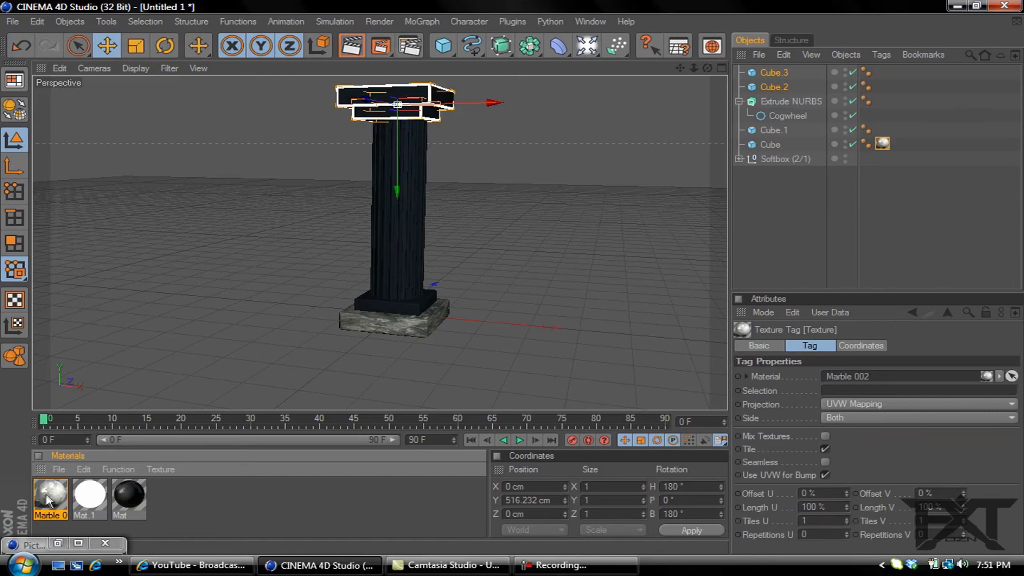
left_click_drag(48, 500, 380, 305)
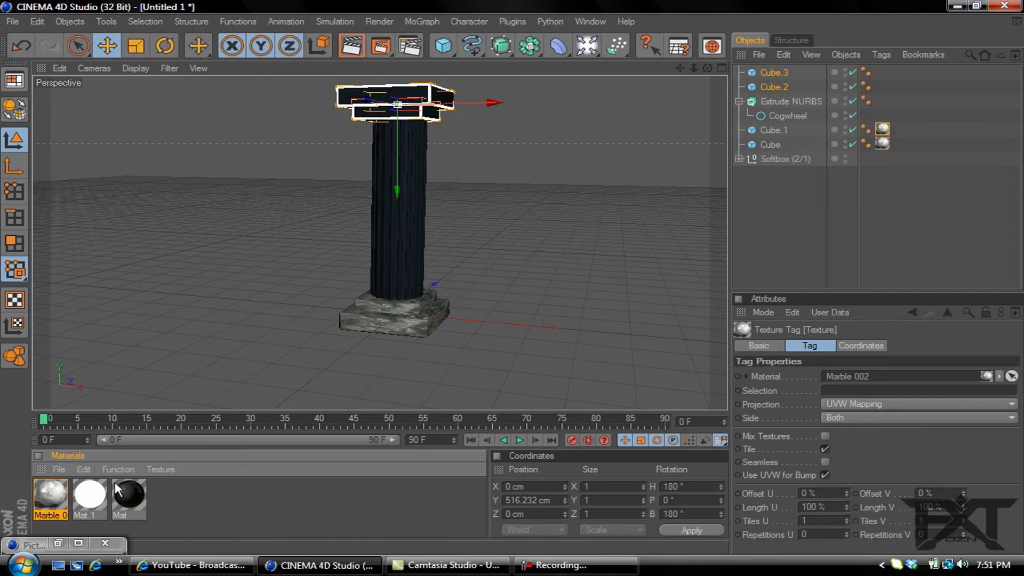
left_click_drag(51, 498, 385, 270)
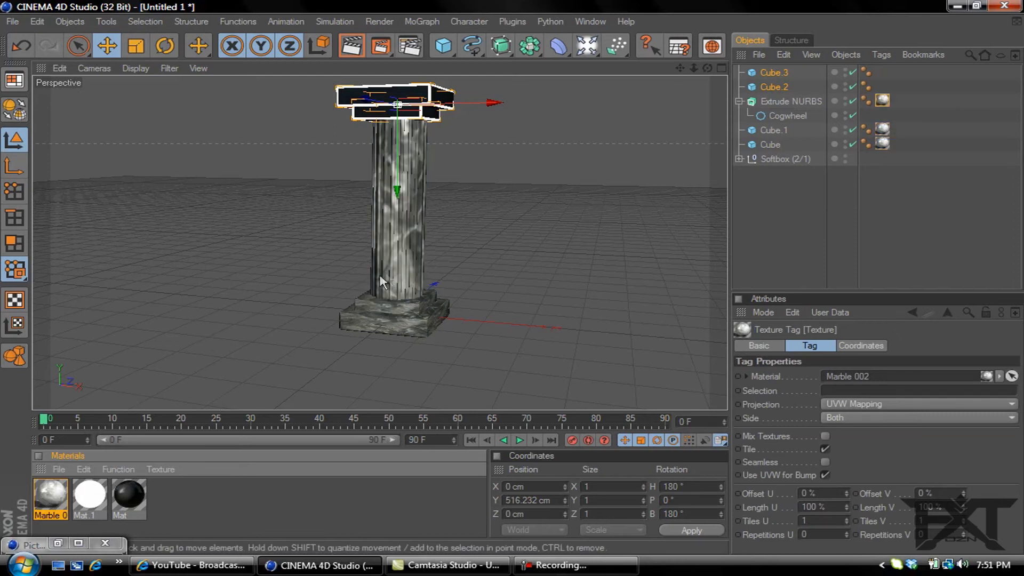
left_click_drag(51, 498, 365, 118)
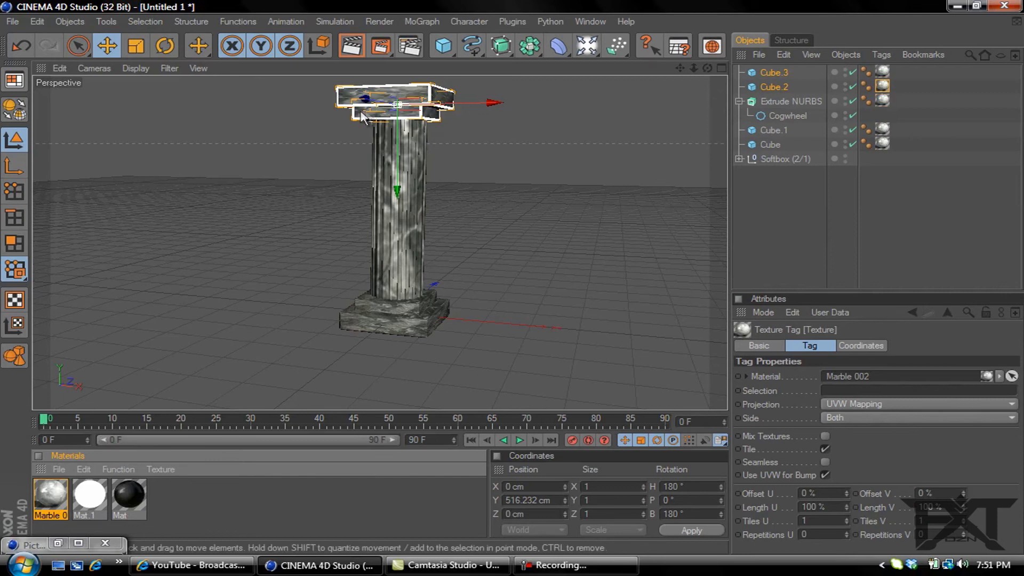
left_click(586, 48)
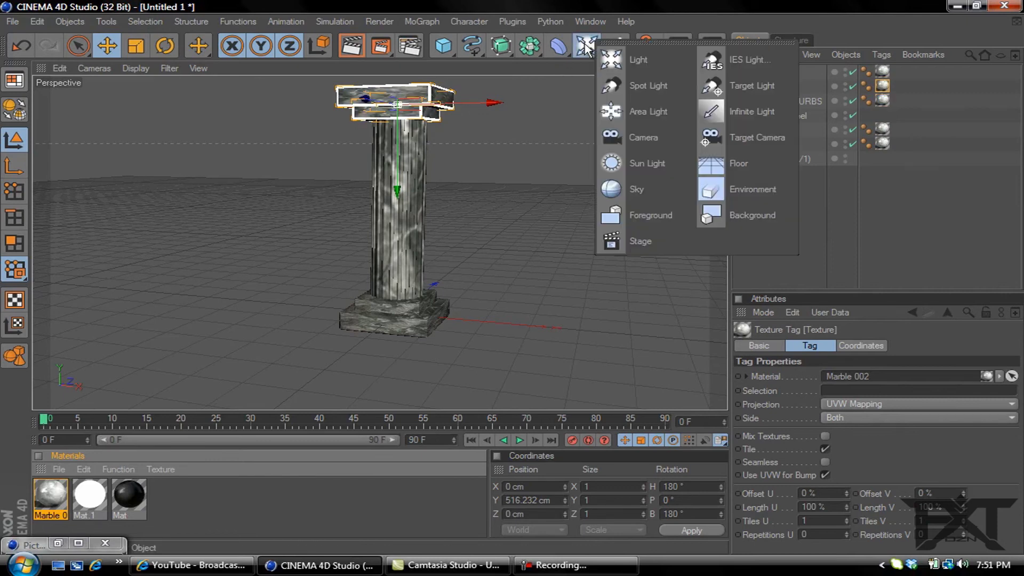
Step: Add a floor just below the column and create a new black material
left_click(738, 164)
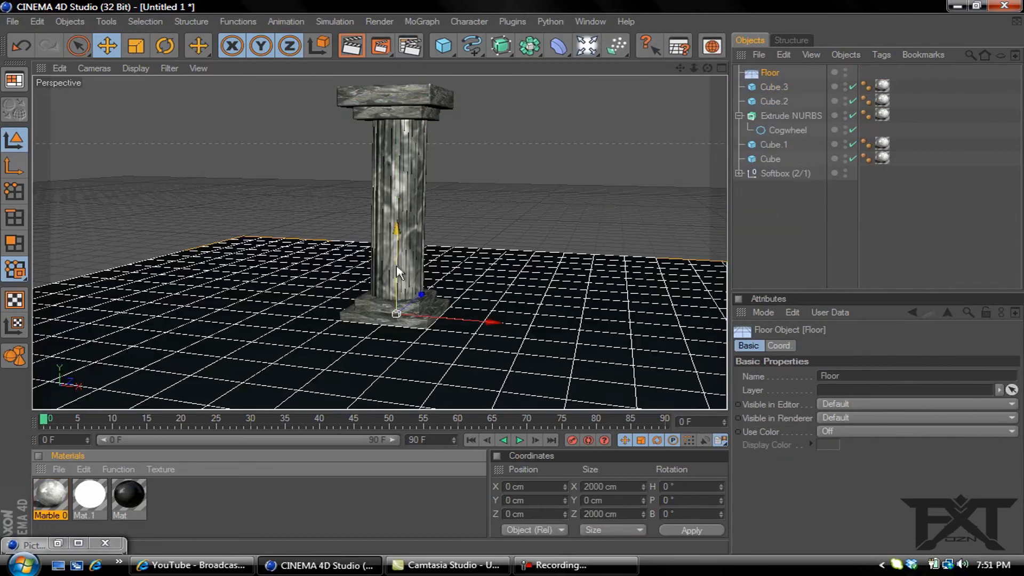
left_click_drag(514, 284, 515, 286)
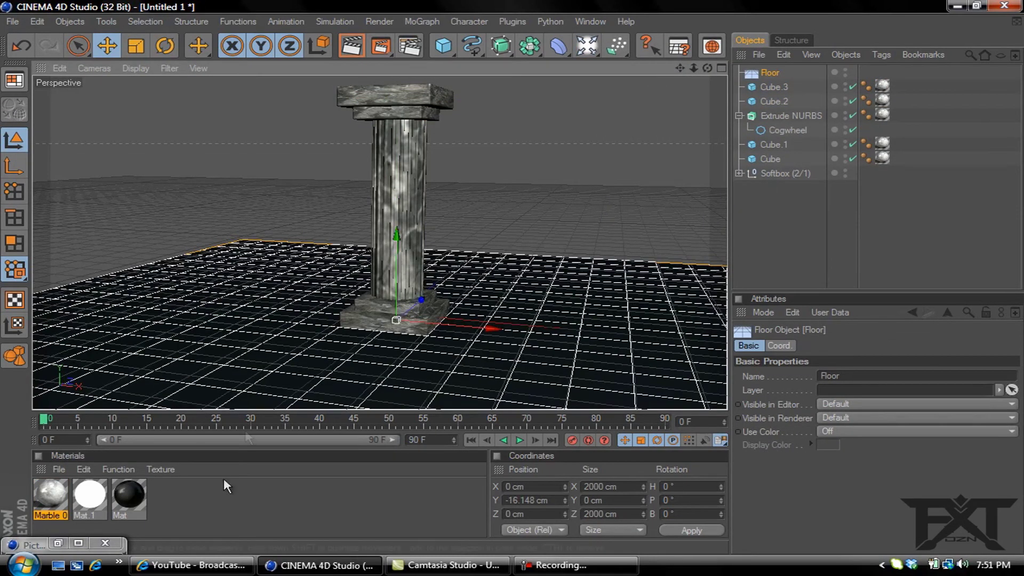
double_click(190, 491)
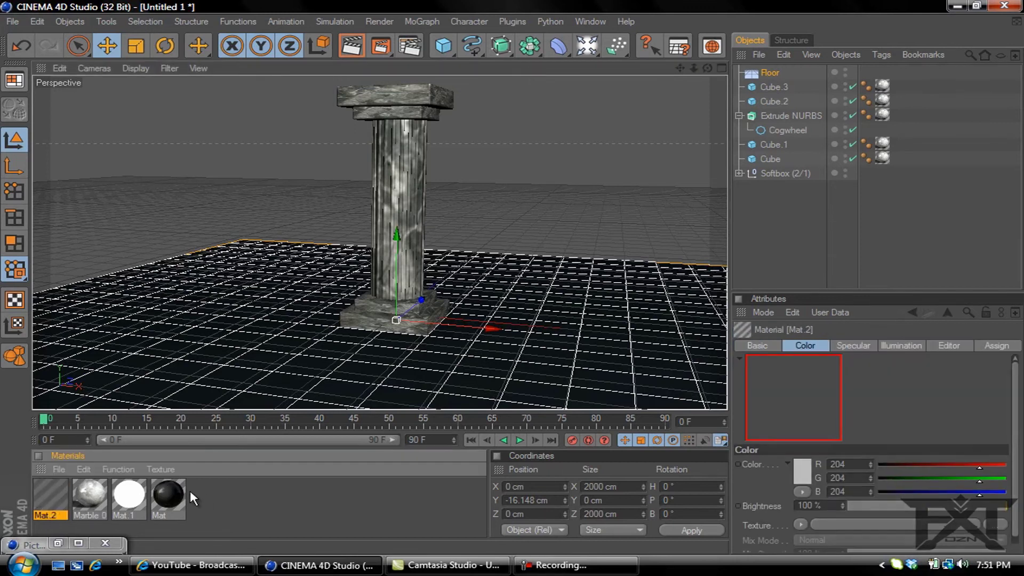
double_click(51, 494)
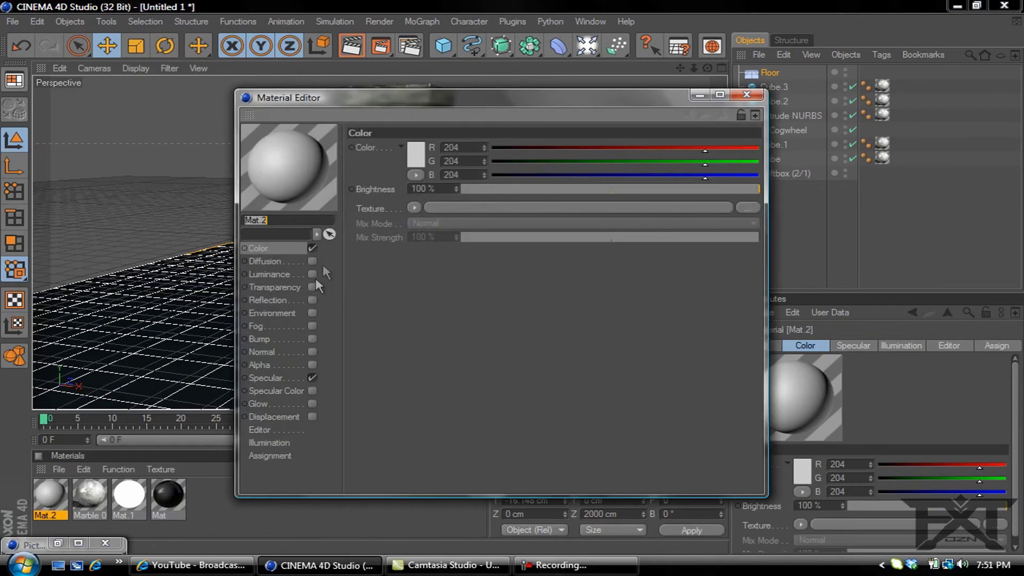
left_click(418, 157)
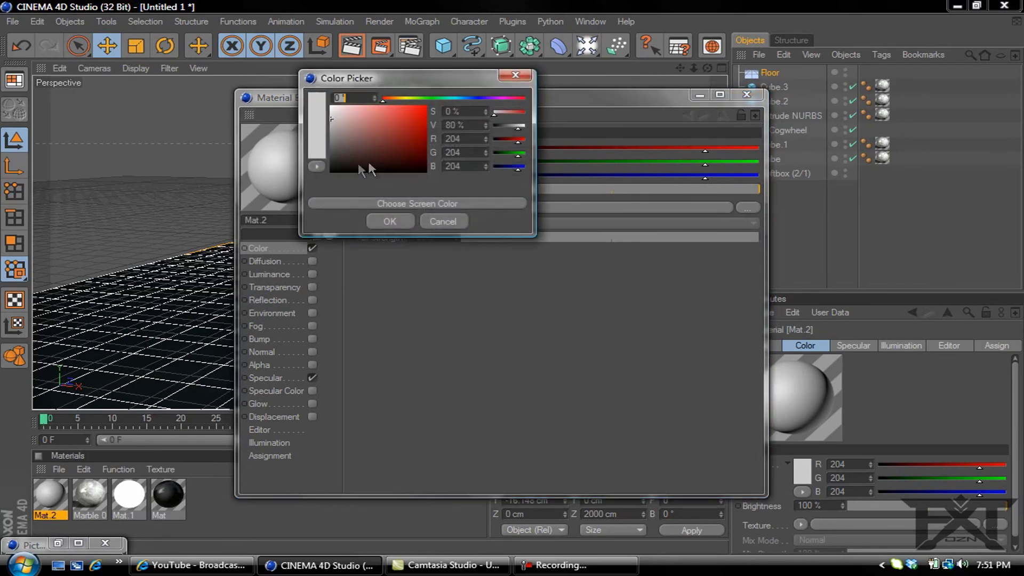
left_click(403, 222)
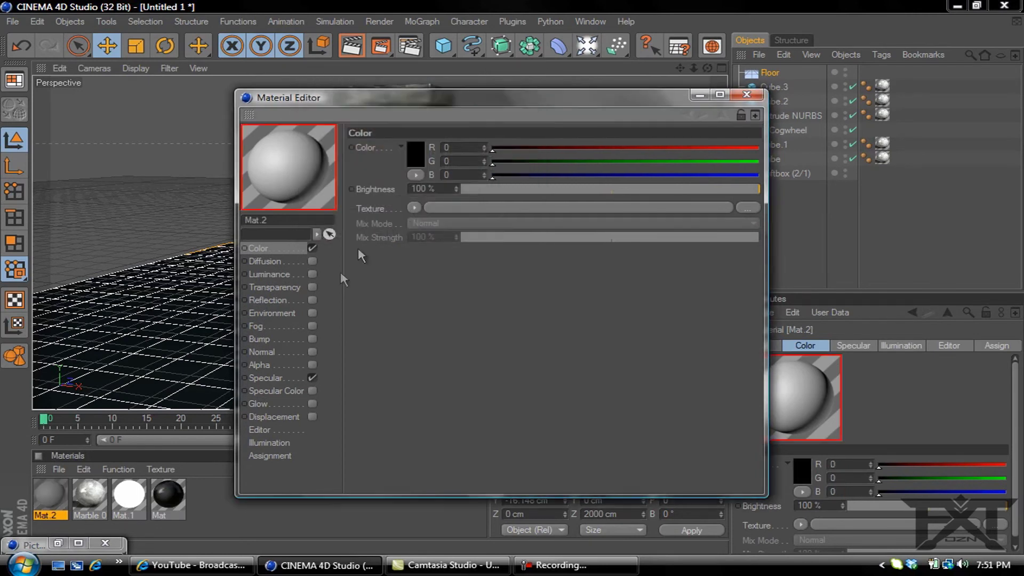
Step: Enable reflection at about 25% brightness with a Fresnel texture at 26% mix
left_click(313, 300)
left_click(551, 189)
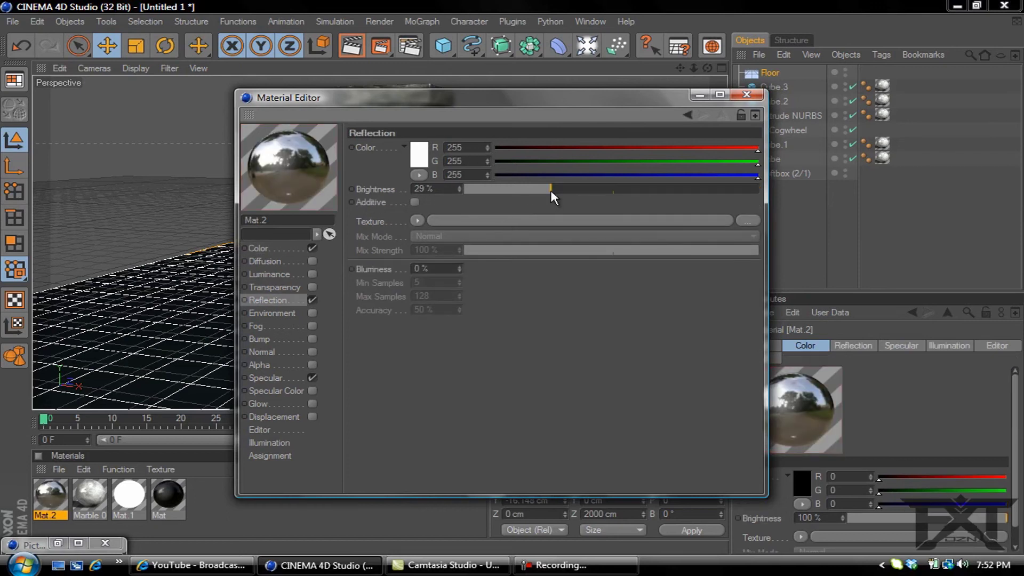
left_click_drag(546, 191, 541, 192)
left_click(416, 223)
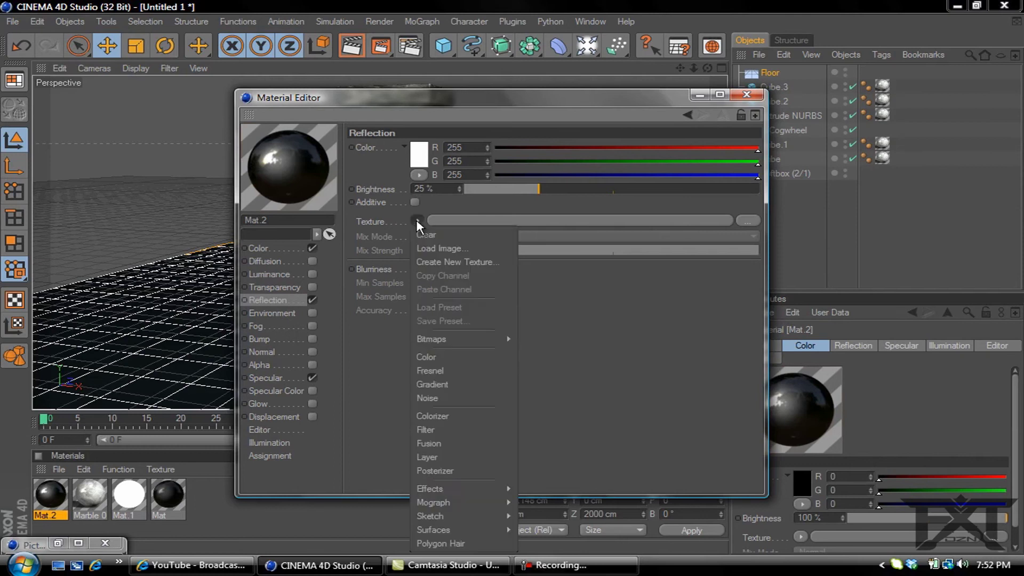
left_click(445, 372)
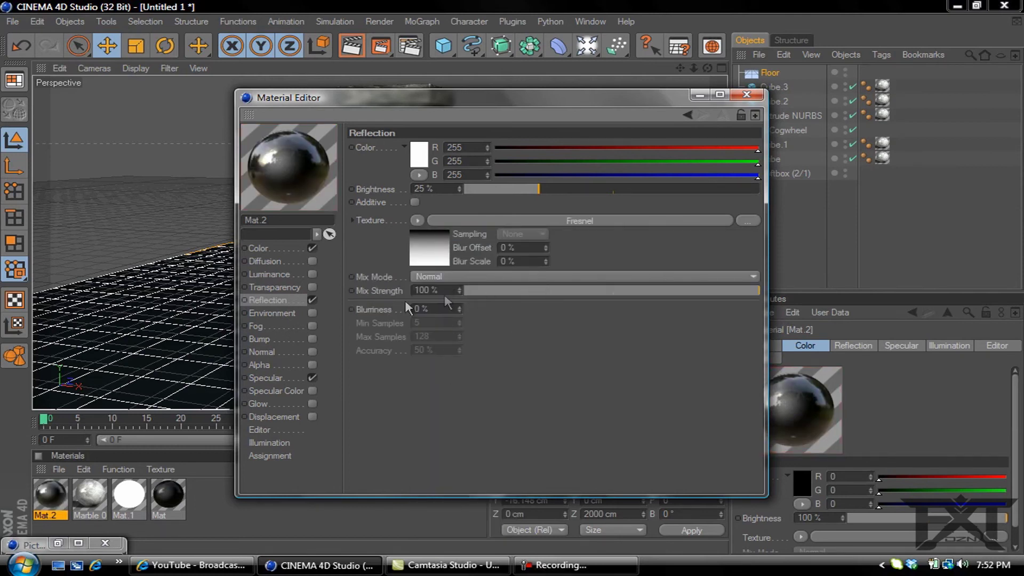
left_click(537, 290)
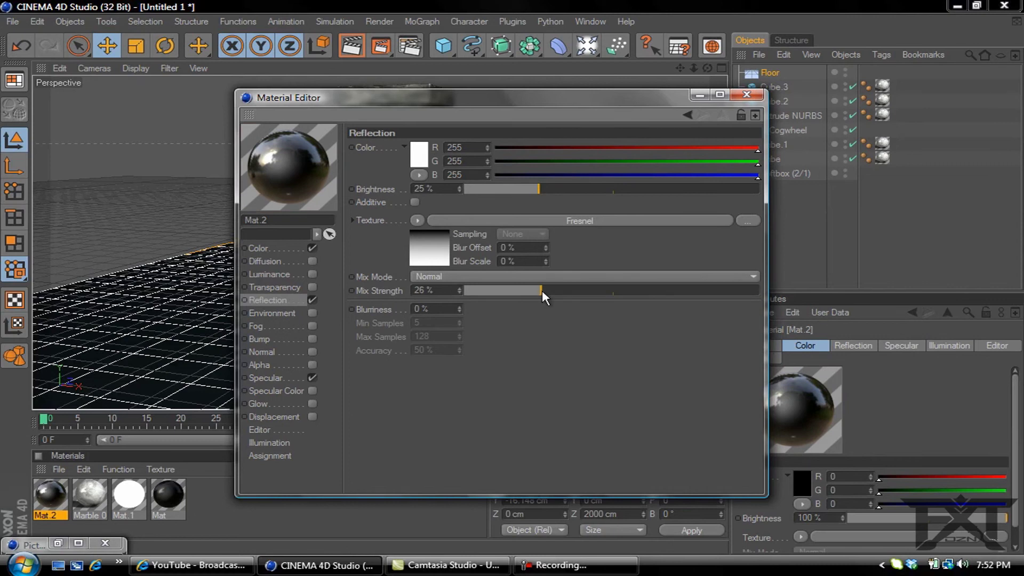
left_click(747, 95)
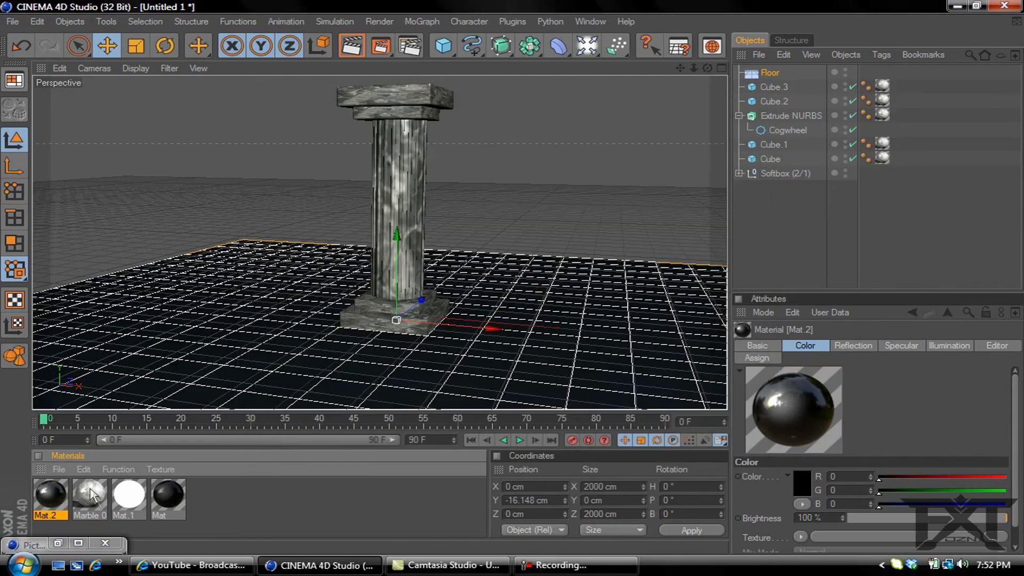
Step: Apply Mat.2 to the floor and render the active viewport
left_click_drag(50, 496, 268, 371)
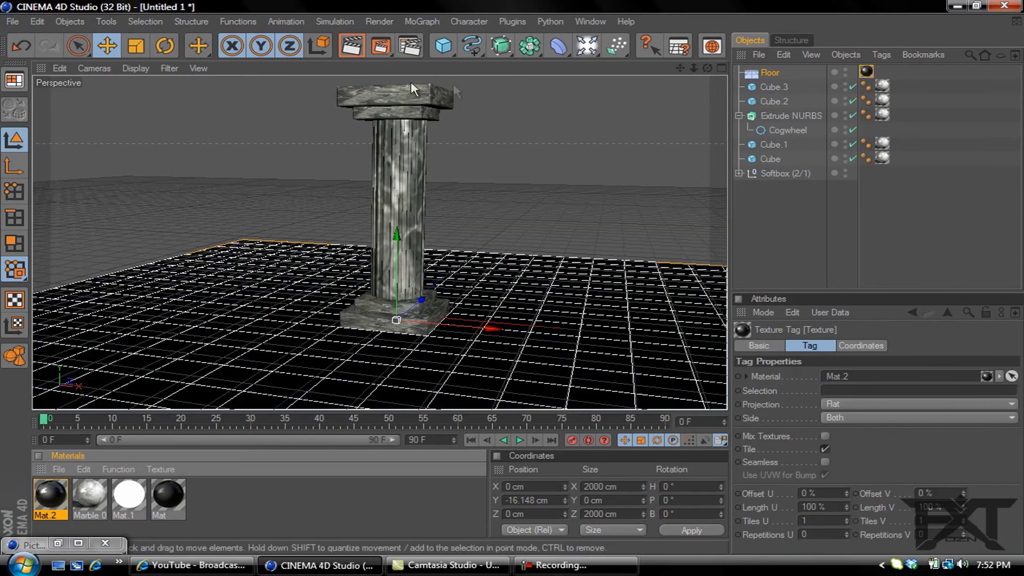
left_click(353, 48)
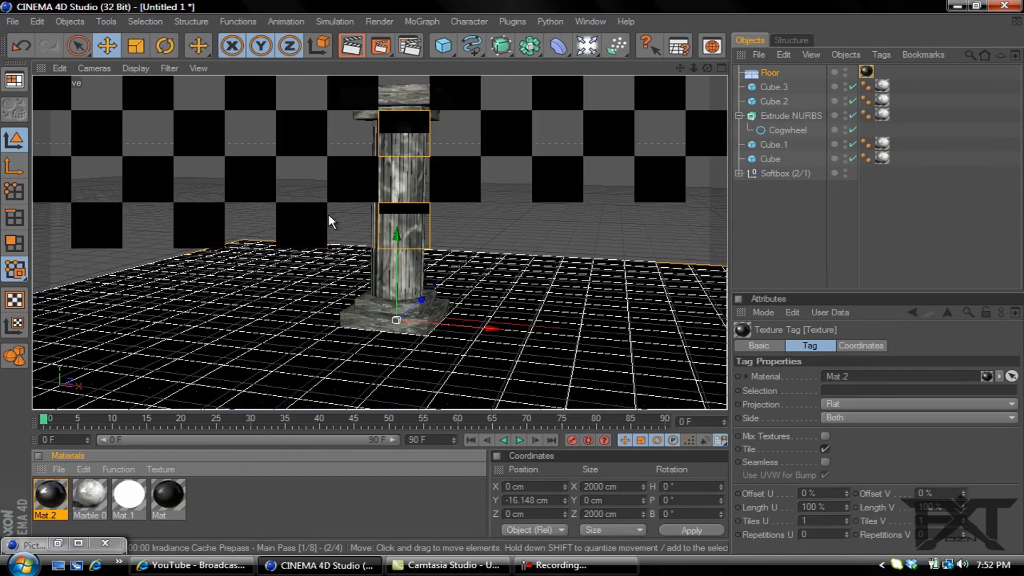